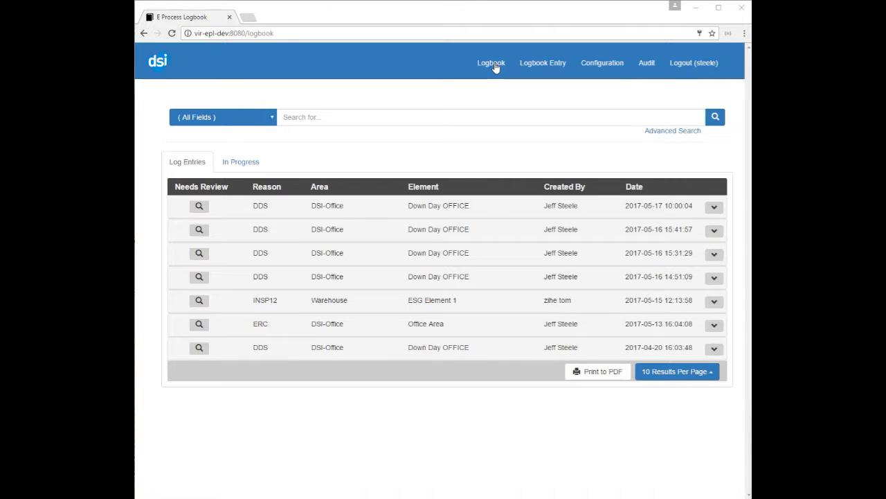
# Step: Open the configuration page and start a new element type named DSICleanRoom
pyautogui.click(604, 64)
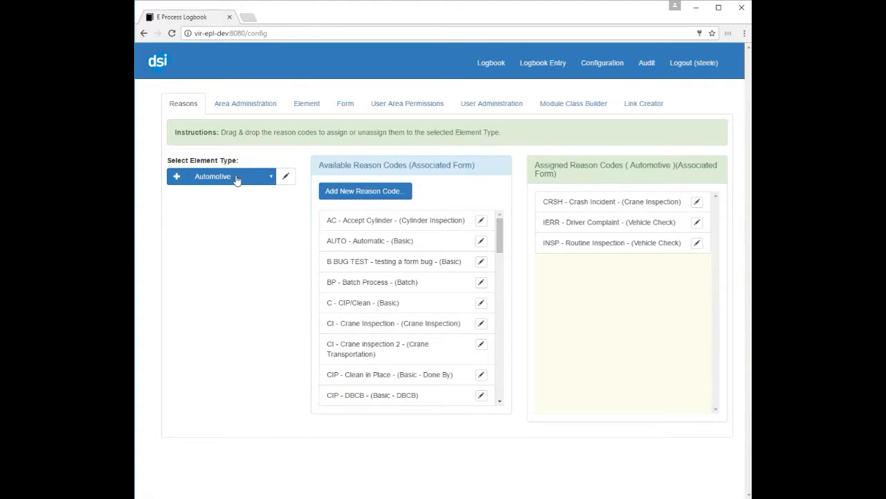
pyautogui.click(272, 178)
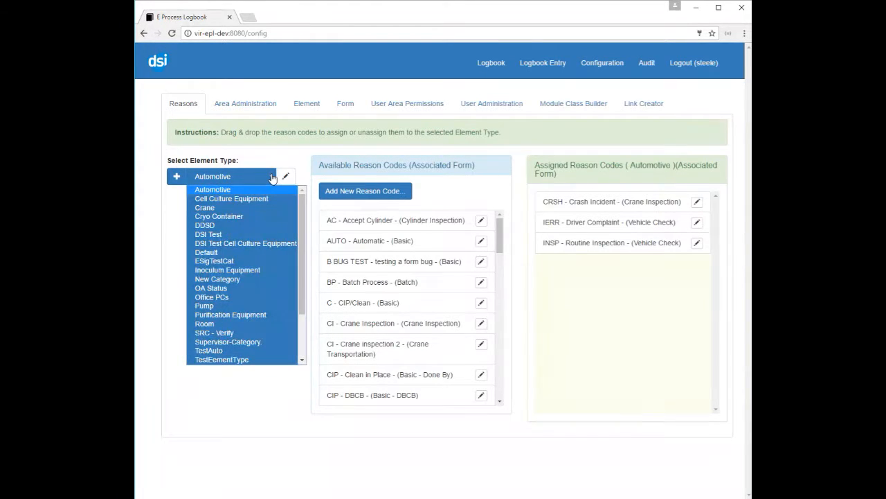
pyautogui.click(272, 178)
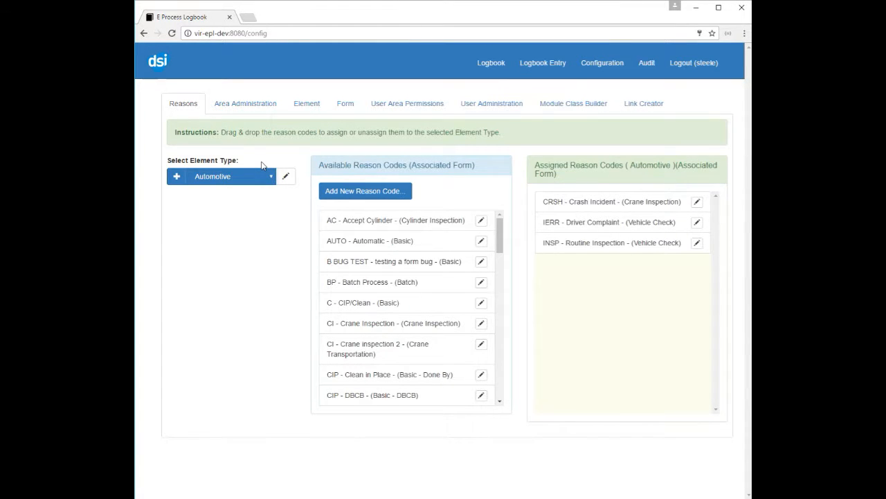
pyautogui.click(175, 178)
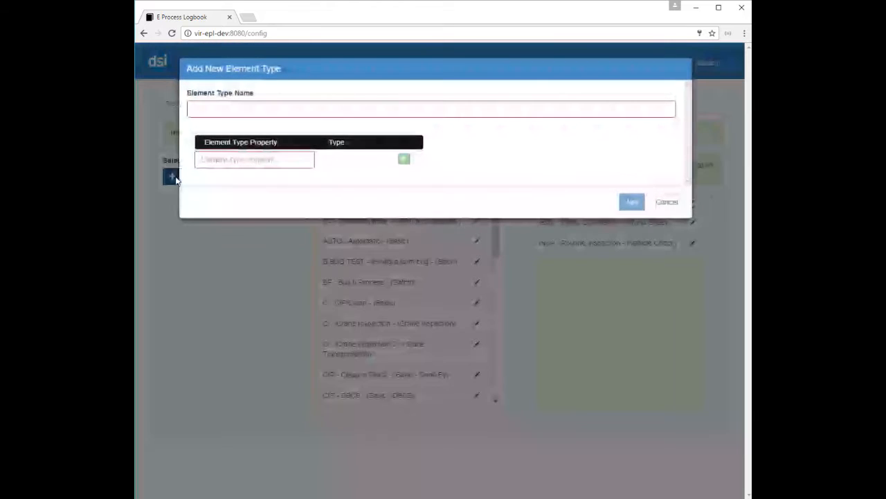
pyautogui.click(258, 111)
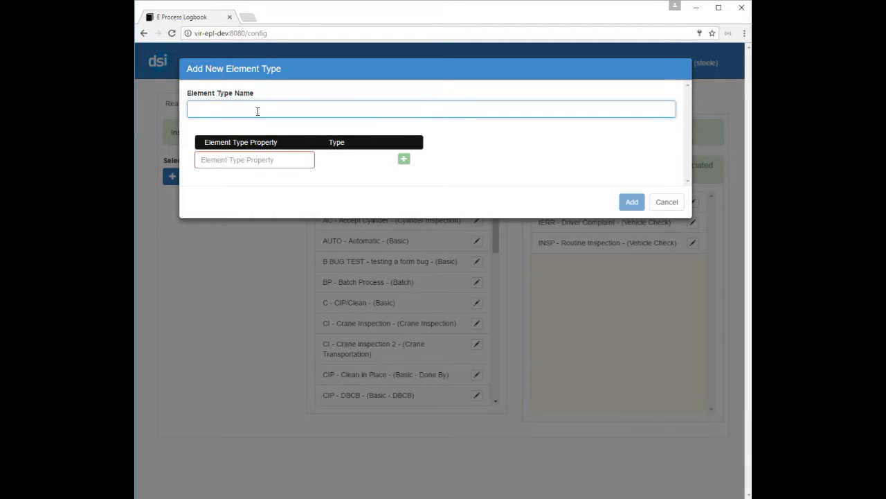
pyautogui.write('DSI')
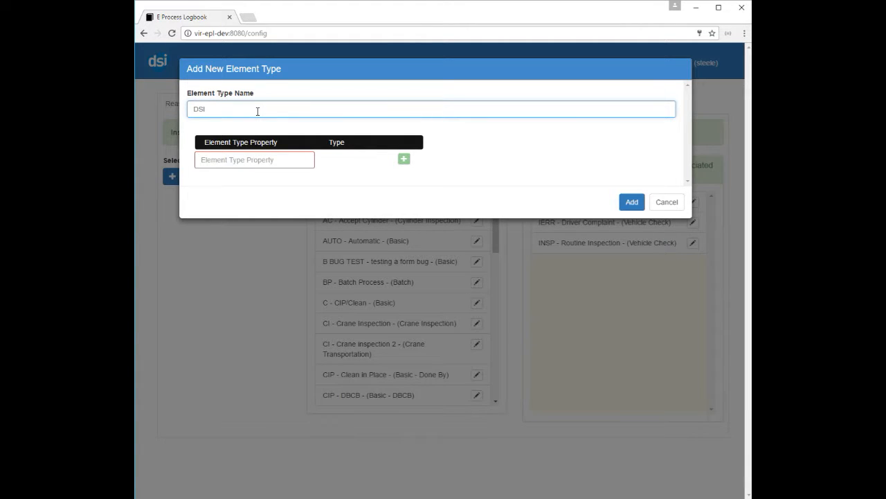
pyautogui.write('CleanRoom')
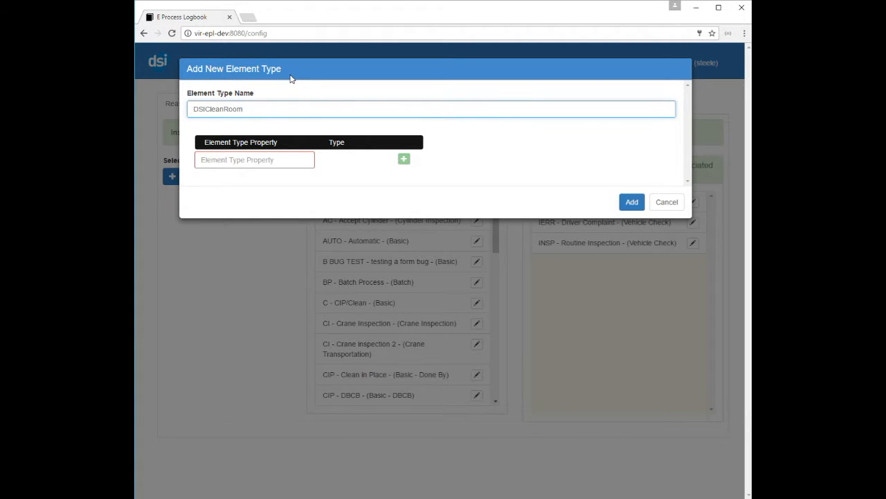
# Step: Add the properties Cleaning Date, NumberTimesCleaned and Last Operator to the new element type
pyautogui.click(274, 161)
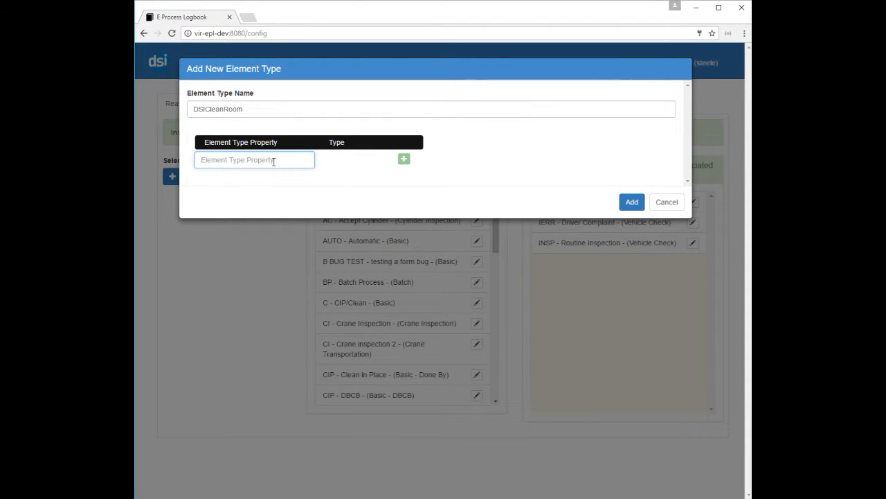
pyautogui.write('Cleaning Date')
pyautogui.click(404, 160)
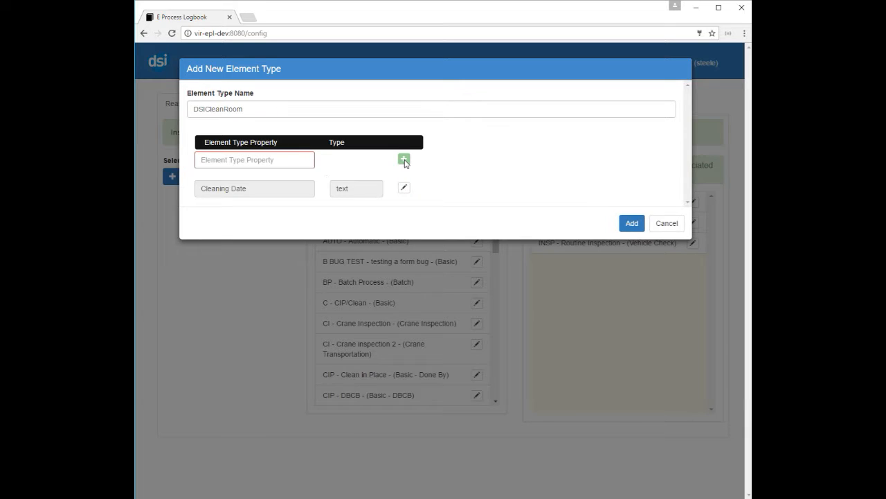
pyautogui.click(270, 160)
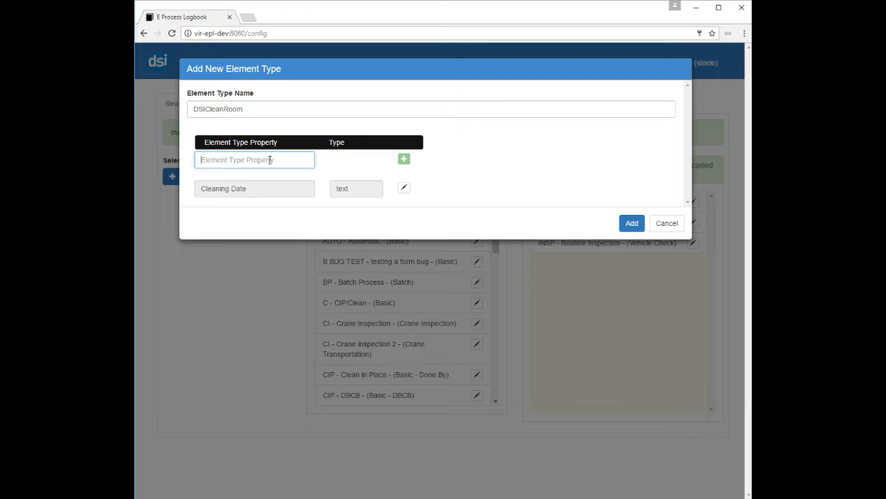
pyautogui.write('NumberTimesCleaned')
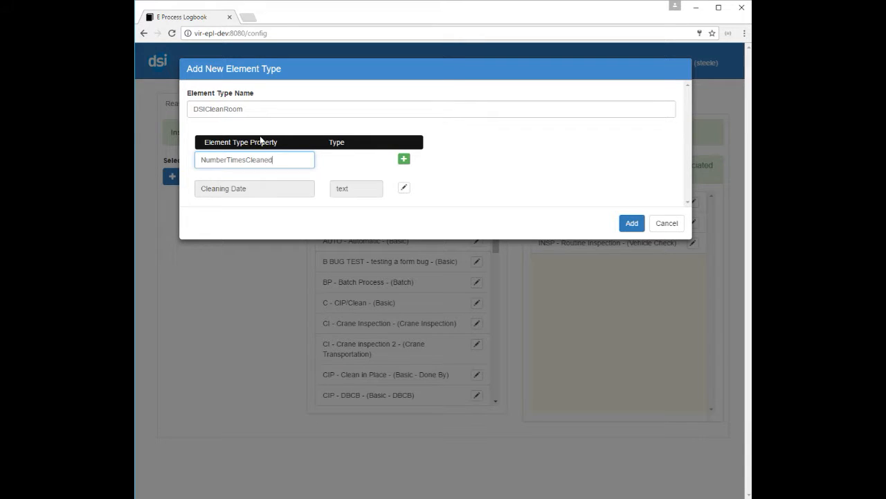
pyautogui.click(405, 159)
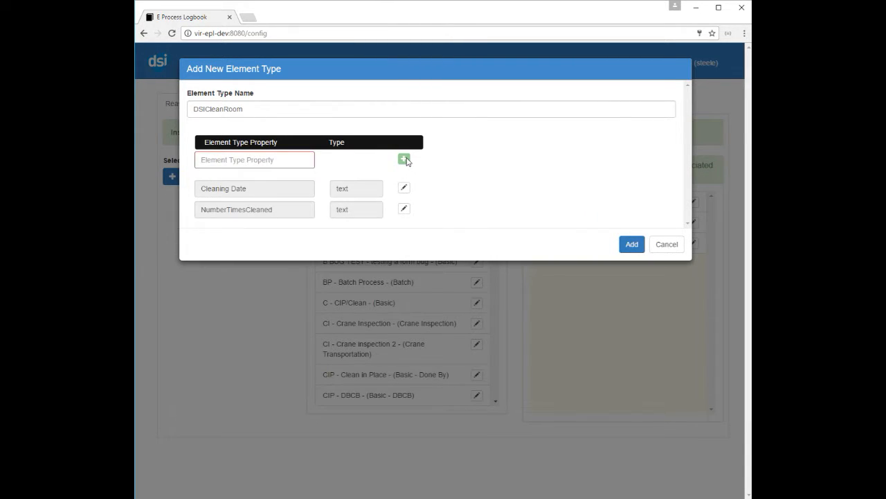
pyautogui.click(260, 160)
pyautogui.write('L')
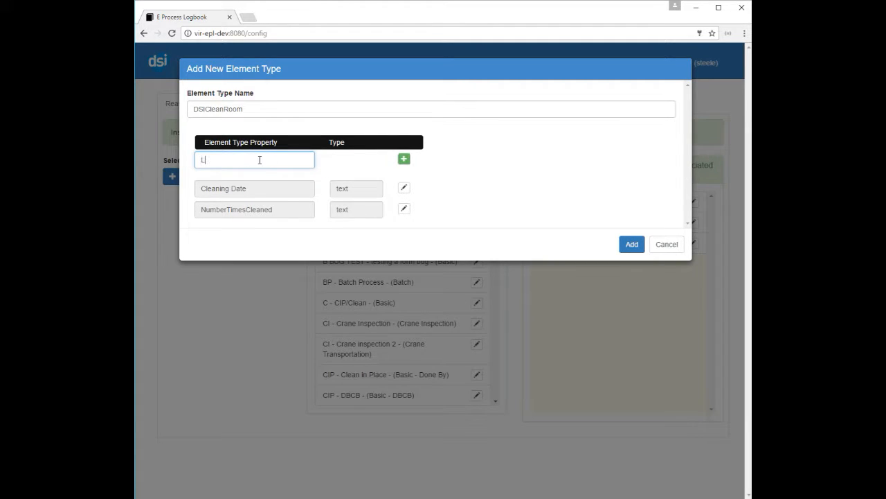
pyautogui.write('ast Operatior')
pyautogui.click(403, 159)
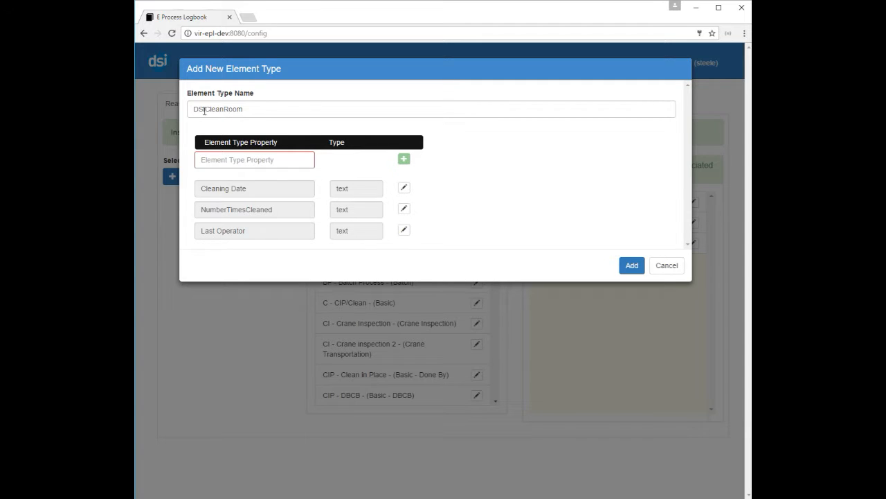
# Step: Change the field type of the Cleaning Date property to Date
pyautogui.click(404, 187)
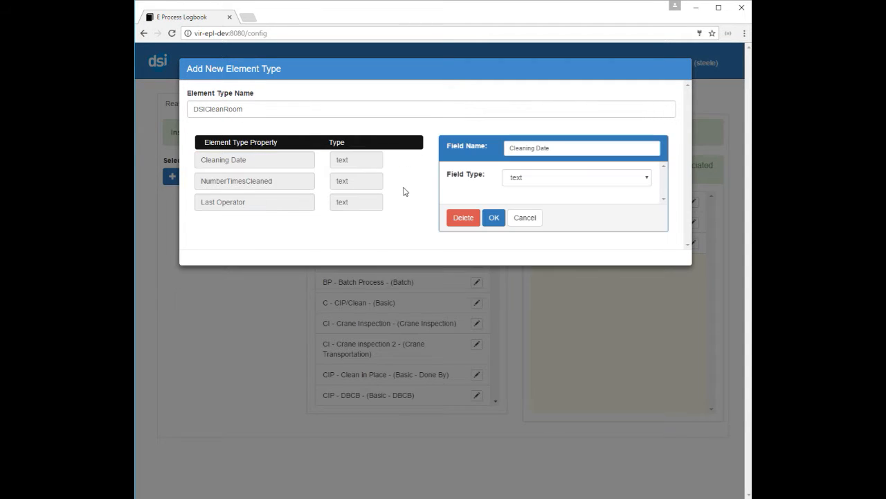
pyautogui.click(646, 180)
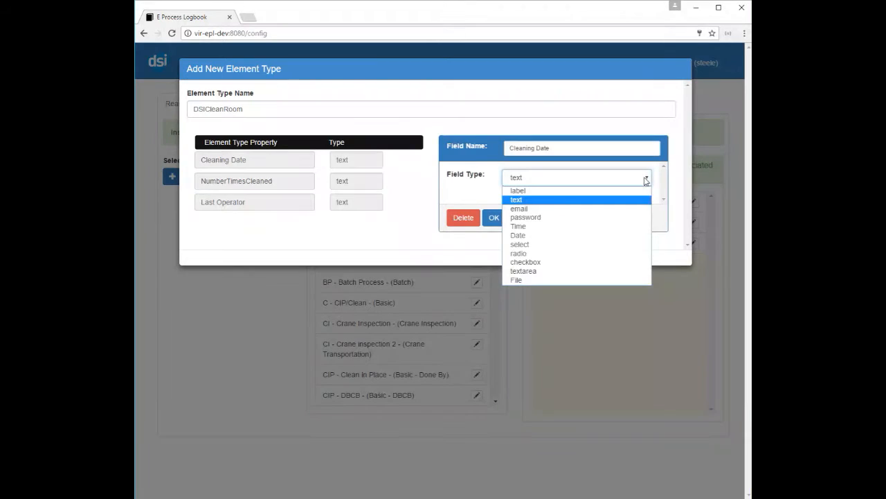
pyautogui.click(519, 235)
pyautogui.click(493, 217)
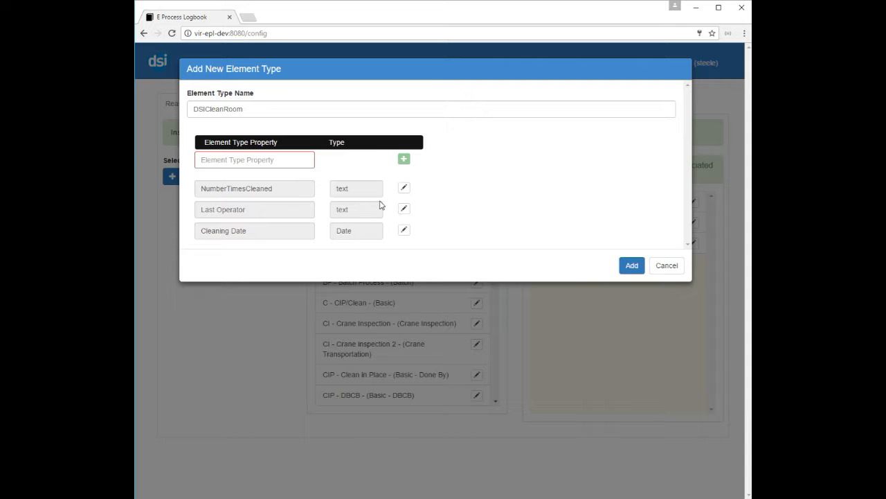
# Step: Set the field type of NumberTimesCleaned to text and save the new element type
pyautogui.click(405, 188)
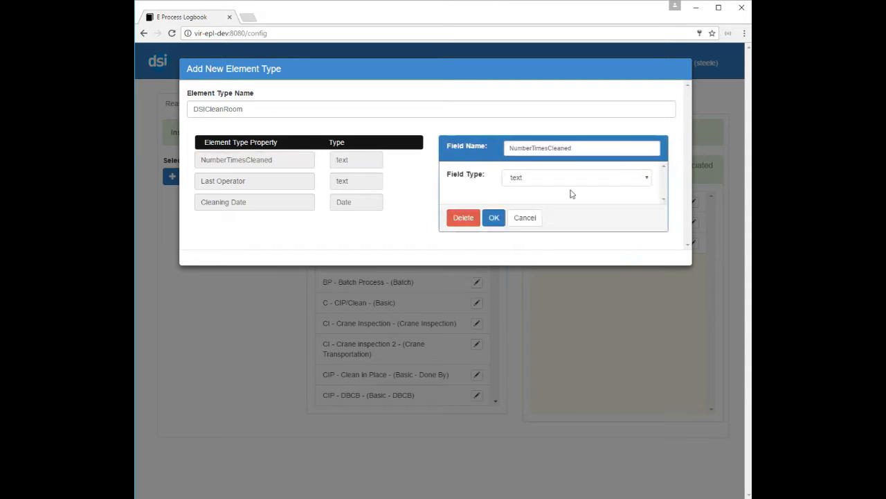
pyautogui.click(649, 179)
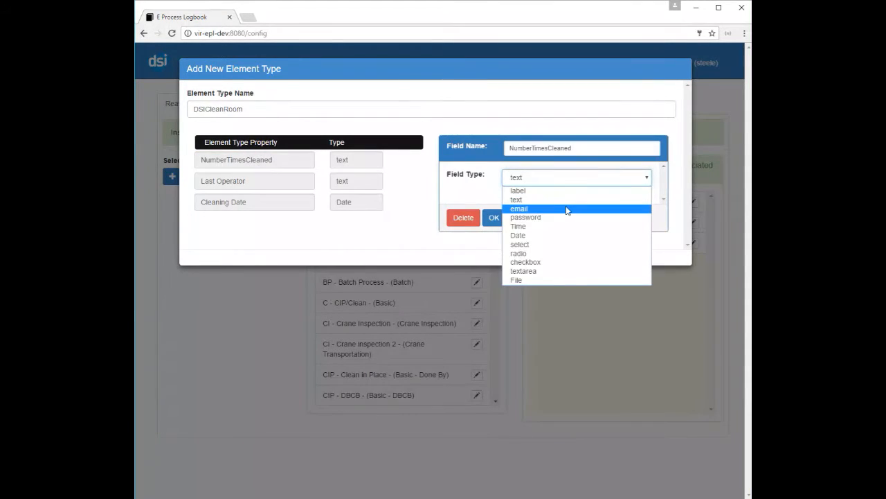
pyautogui.click(525, 201)
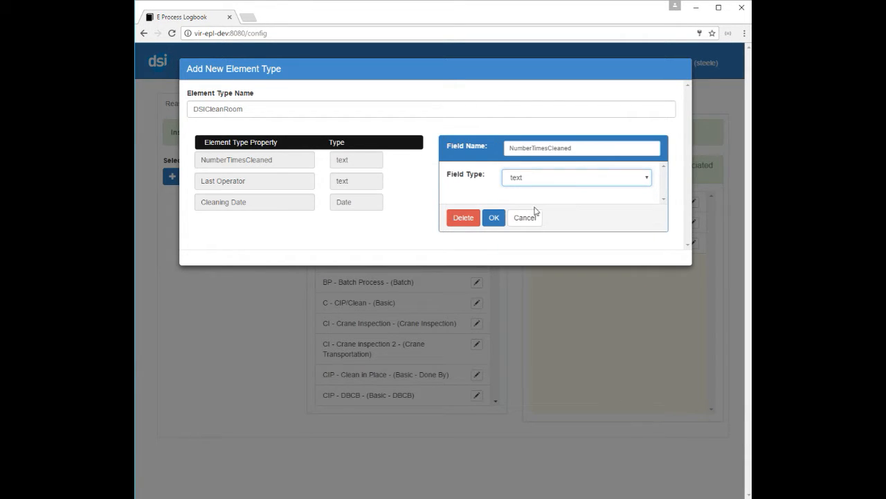
pyautogui.click(493, 217)
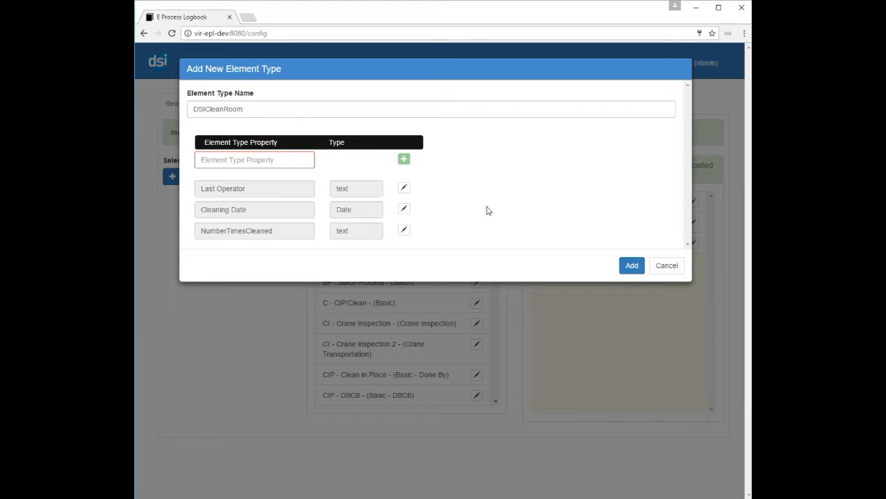
pyautogui.click(632, 266)
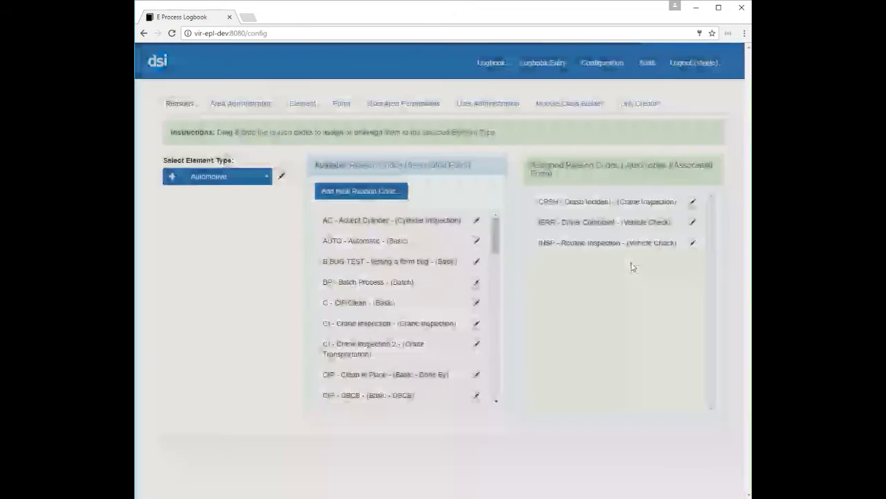
# Step: Open the DSICleanRoom element type for editing and save it with a confirmed update
pyautogui.click(272, 179)
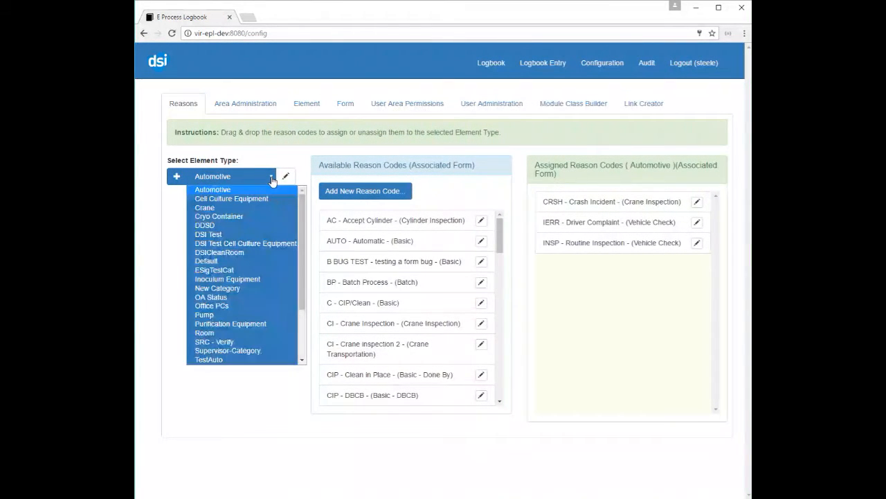
pyautogui.click(244, 251)
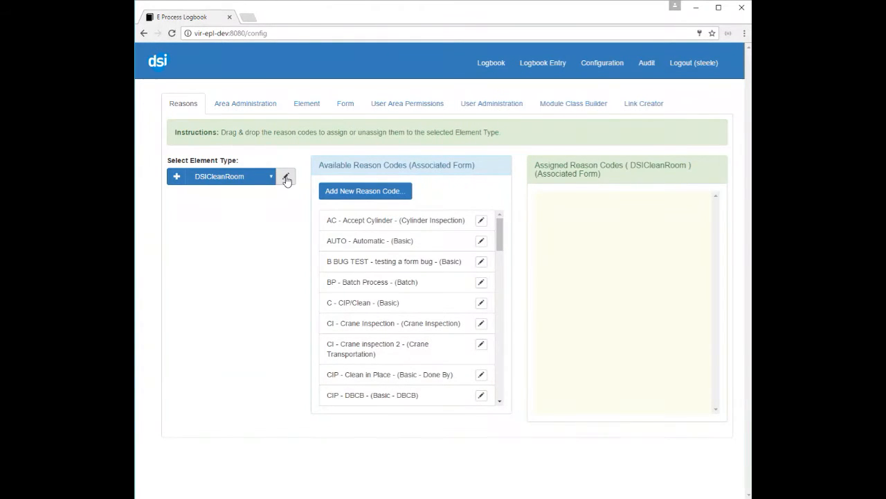
pyautogui.click(287, 178)
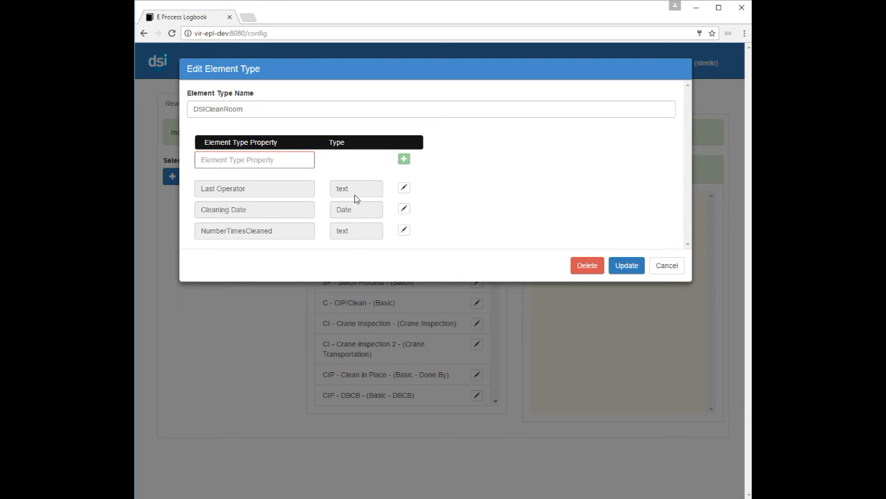
pyautogui.click(627, 267)
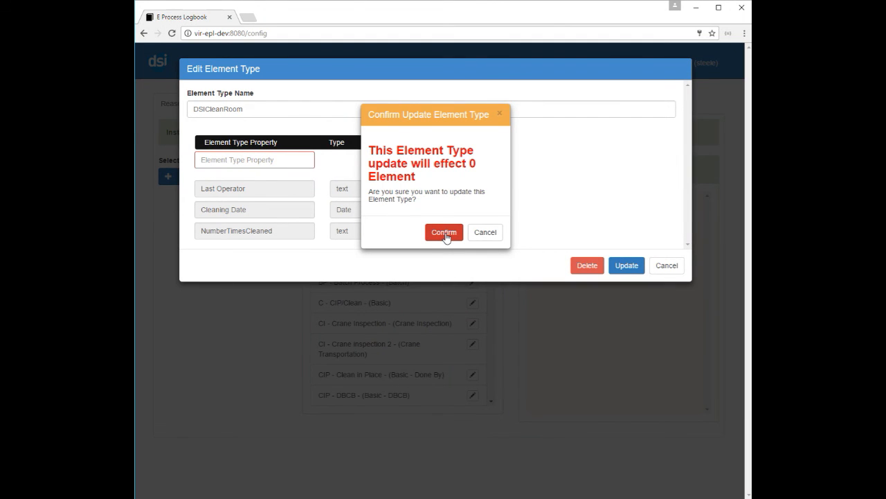
pyautogui.click(445, 233)
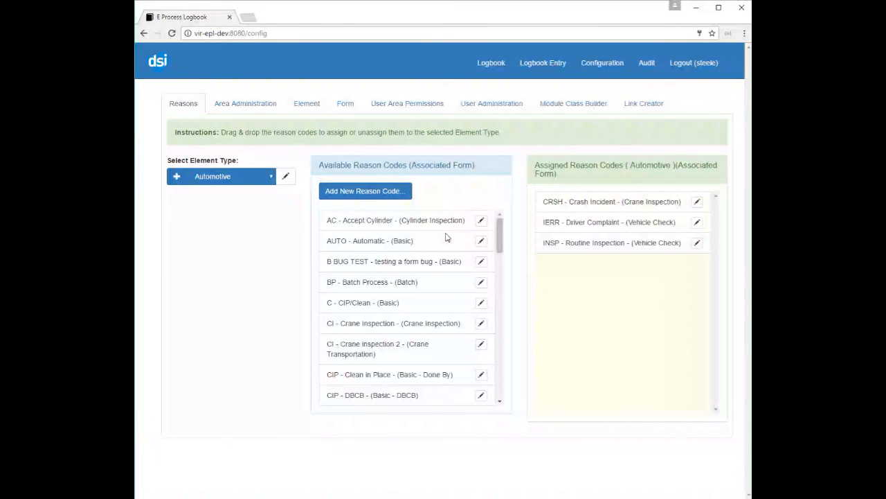
# Step: Select DSICleanRoom again as the element type for reason code assignment
pyautogui.click(273, 177)
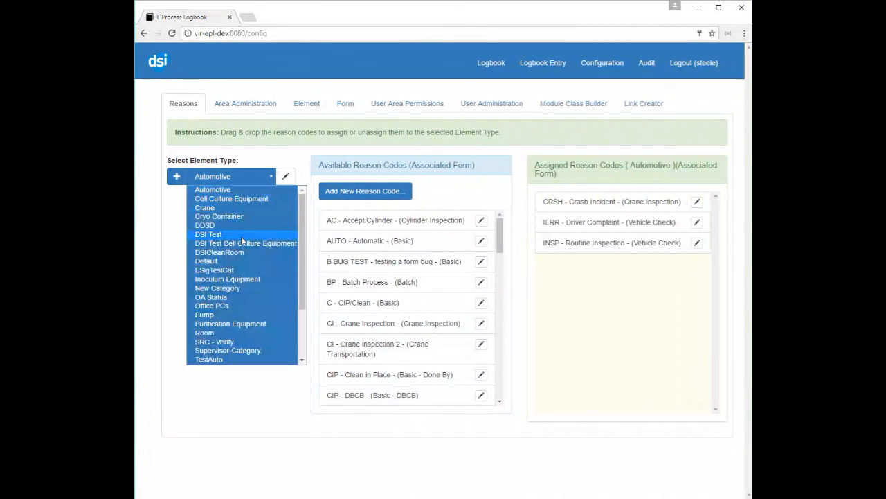
pyautogui.click(238, 252)
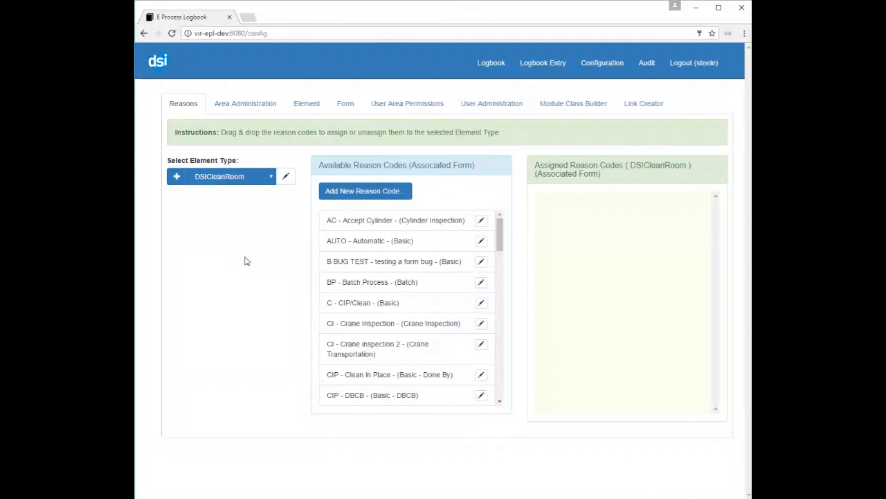